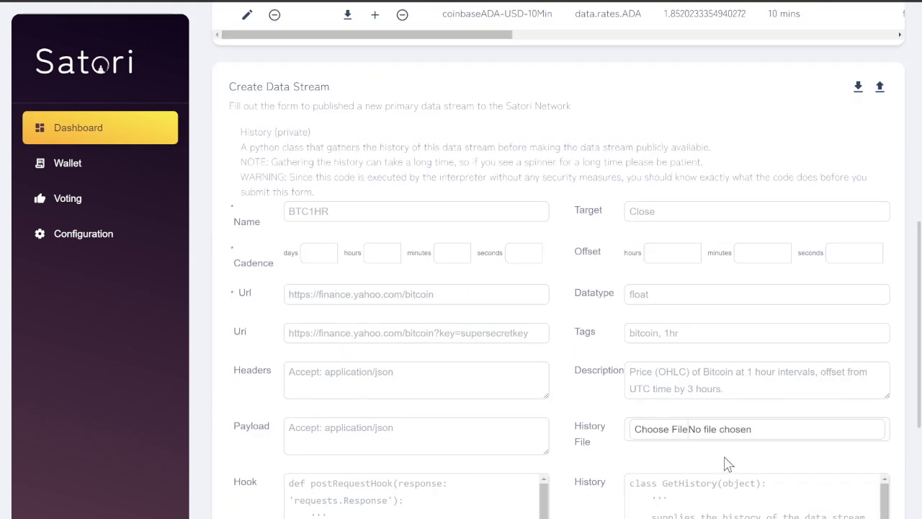
Download the Create Data Stream CSV template and open satori_datastream_form (2).csv as a spreadsheet with the default import settings.
{"action": "scroll", "coordinate": [685, 144], "scroll_direction": "up", "scroll_amount": 3}
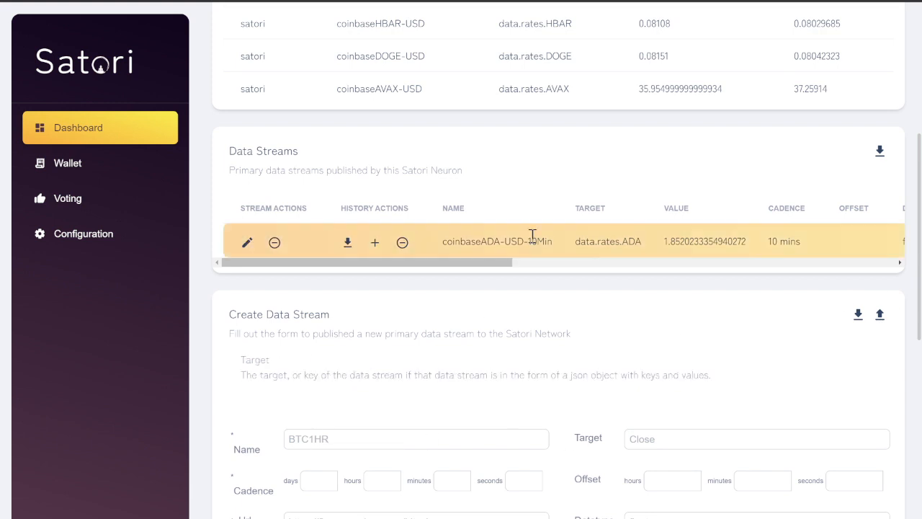
{"action": "left_click", "coordinate": [859, 316]}
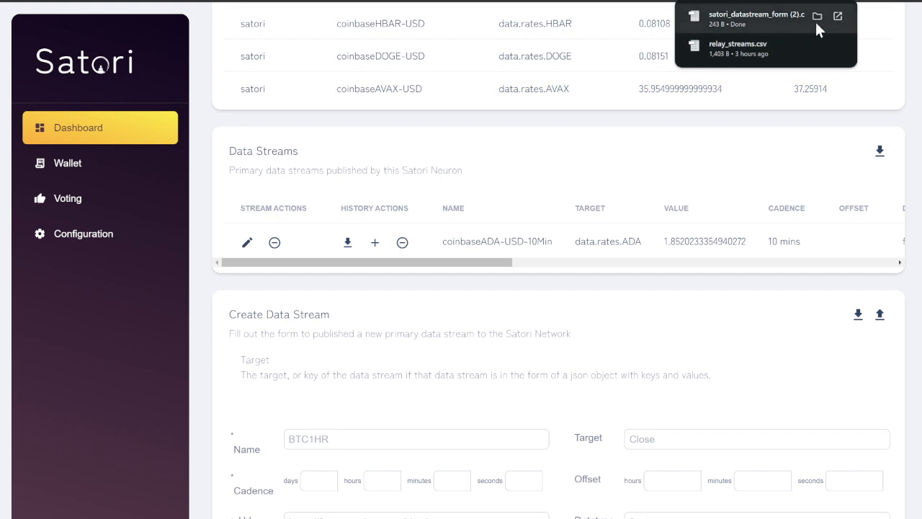
{"action": "left_click", "coordinate": [817, 17]}
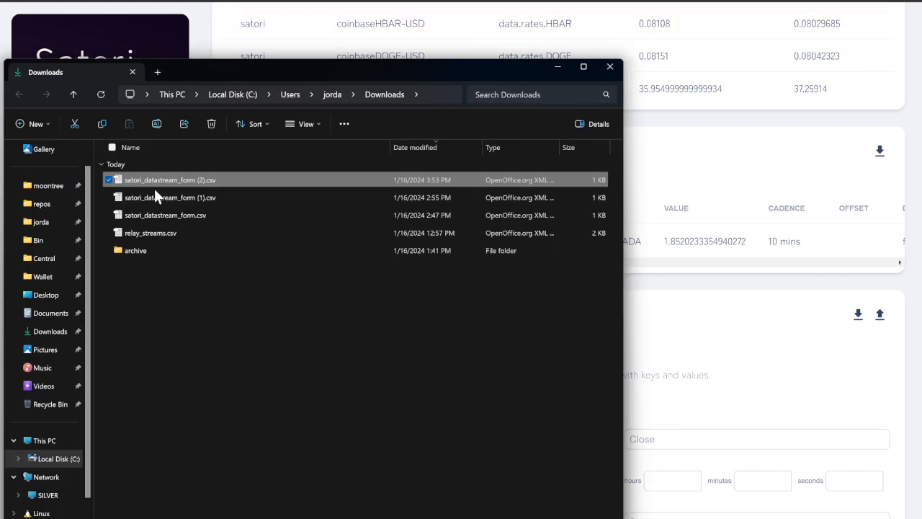
{"action": "double_click", "coordinate": [155, 182]}
{"action": "left_click", "coordinate": [557, 66]}
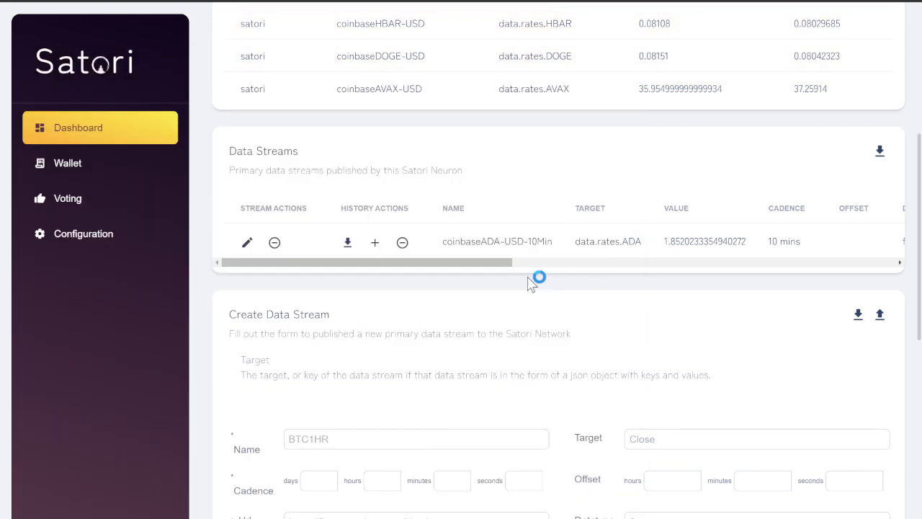
{"action": "left_click", "coordinate": [624, 103]}
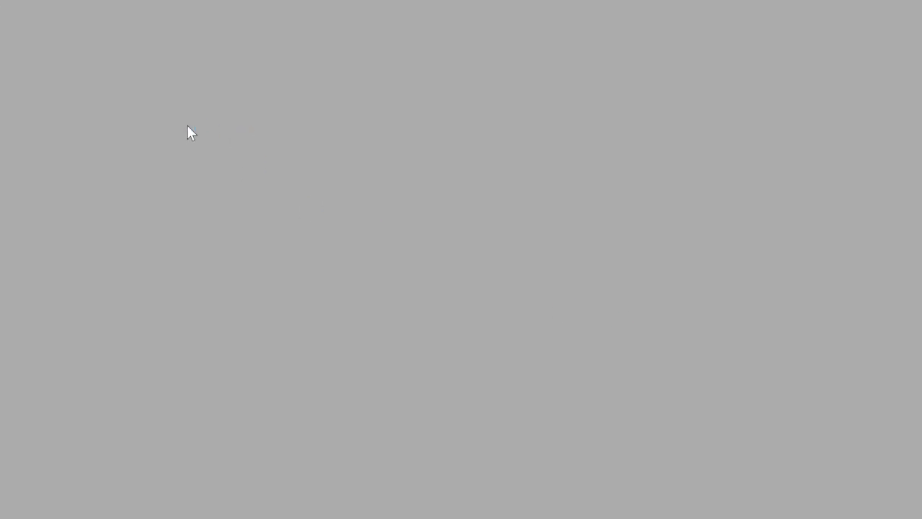
Examine the template's example row column by column, from stream, target and cadence through url, headers, payload and hook.
{"action": "scroll", "coordinate": [148, 120], "scroll_direction": "up", "scroll_amount": 8}
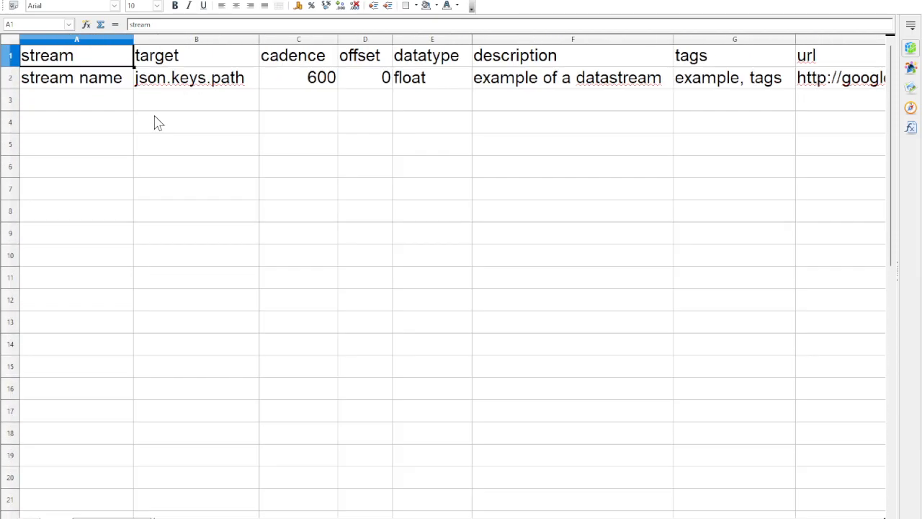
{"action": "scroll", "coordinate": [154, 121], "scroll_direction": "up", "scroll_amount": 2}
{"action": "left_click", "coordinate": [130, 96]}
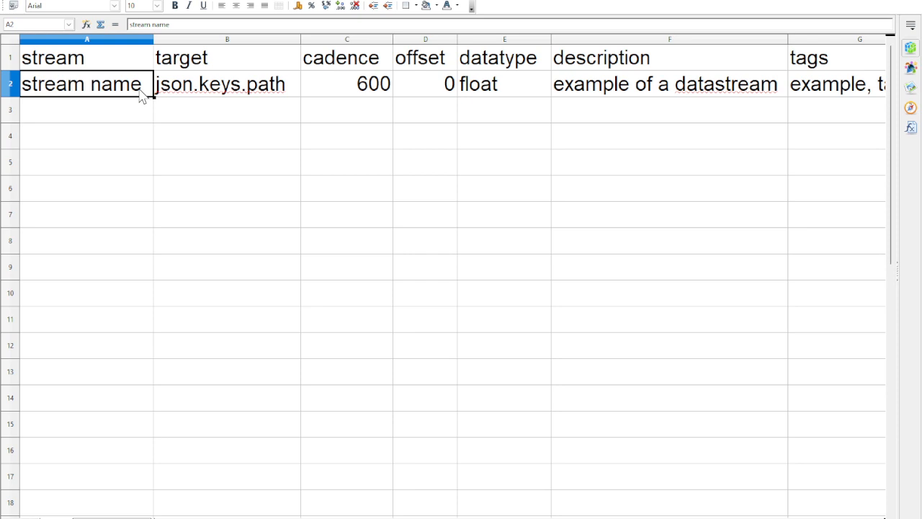
{"action": "left_click", "coordinate": [218, 96]}
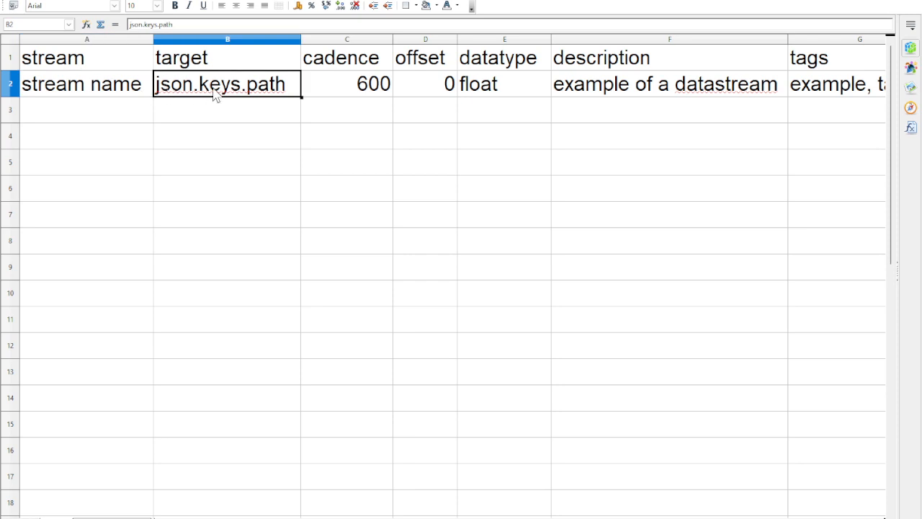
{"action": "left_click", "coordinate": [340, 89]}
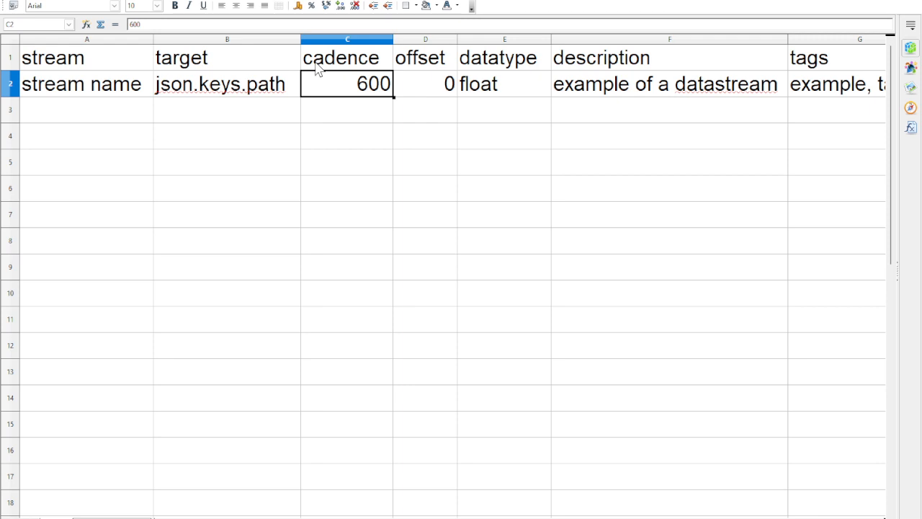
{"action": "left_click", "coordinate": [405, 96]}
{"action": "key", "text": "shift+Right"}
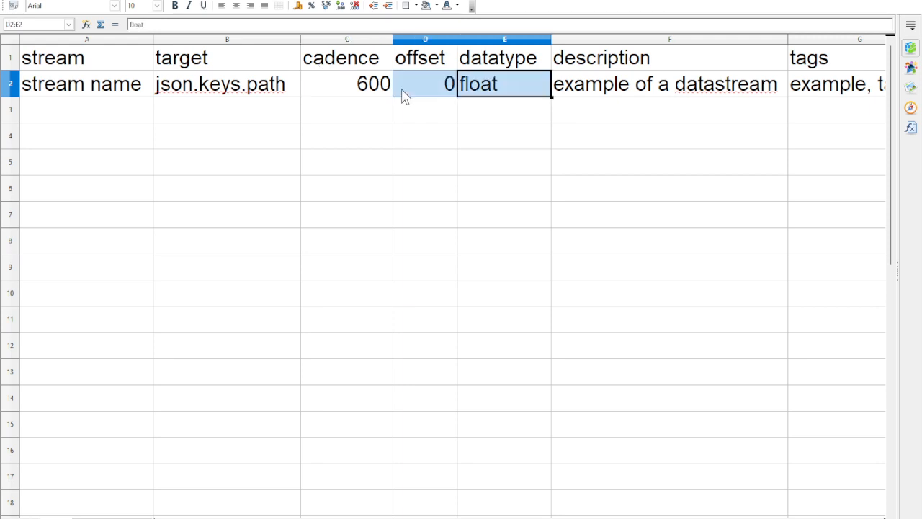
{"action": "key", "text": "shift+Right"}
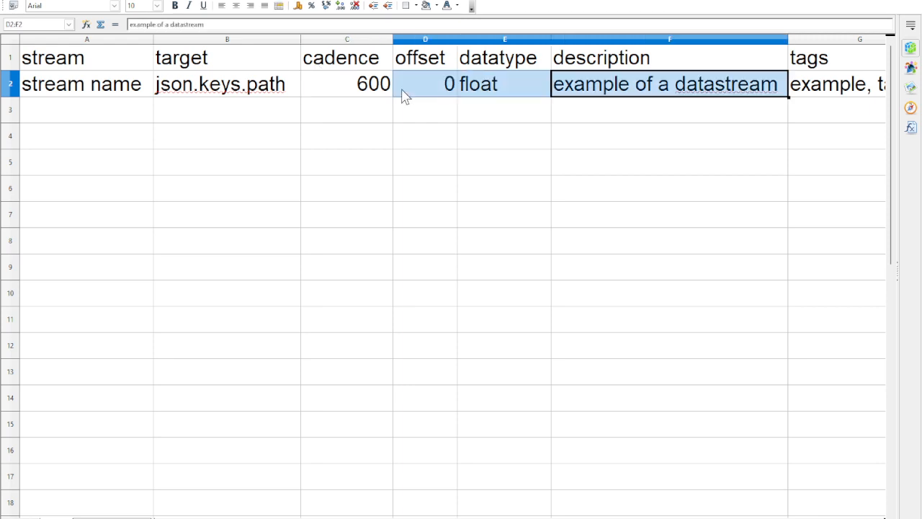
{"action": "key", "text": "shift+Right"}
{"action": "key", "text": "shift+Right"}
{"action": "key", "text": "shift+Right"}
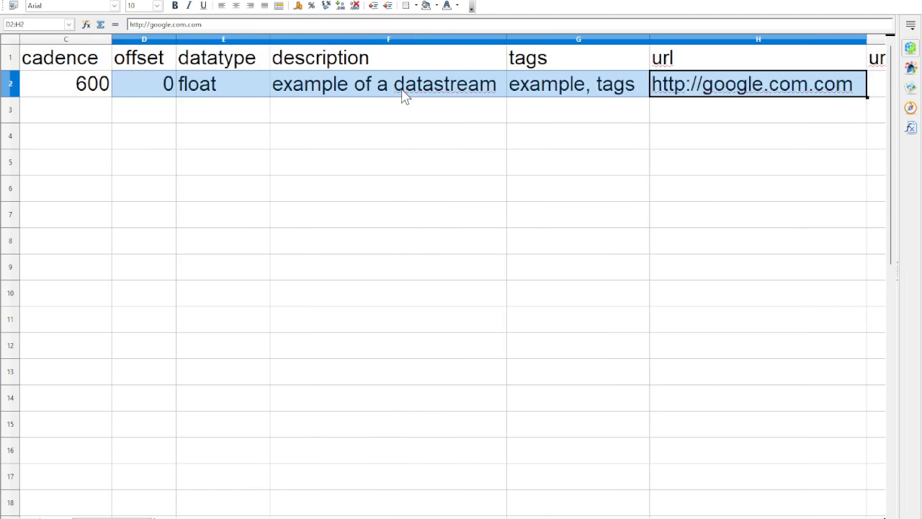
{"action": "key", "text": "shift+Left"}
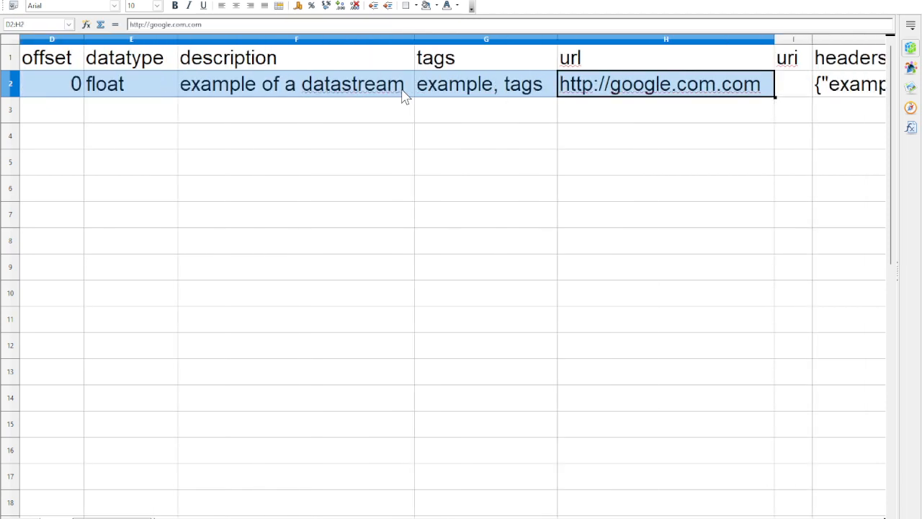
{"action": "key", "text": "shift+Right"}
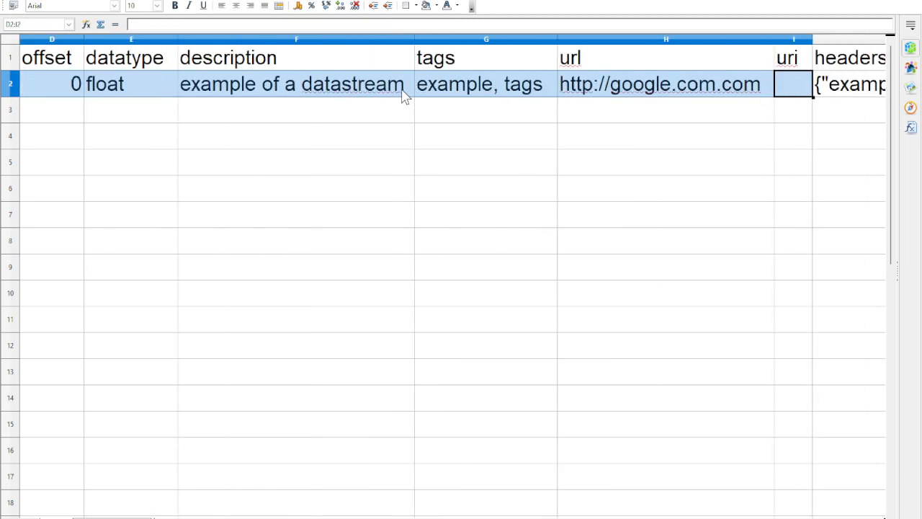
{"action": "key", "text": "shift+Right"}
{"action": "key", "text": "shift+Right"}
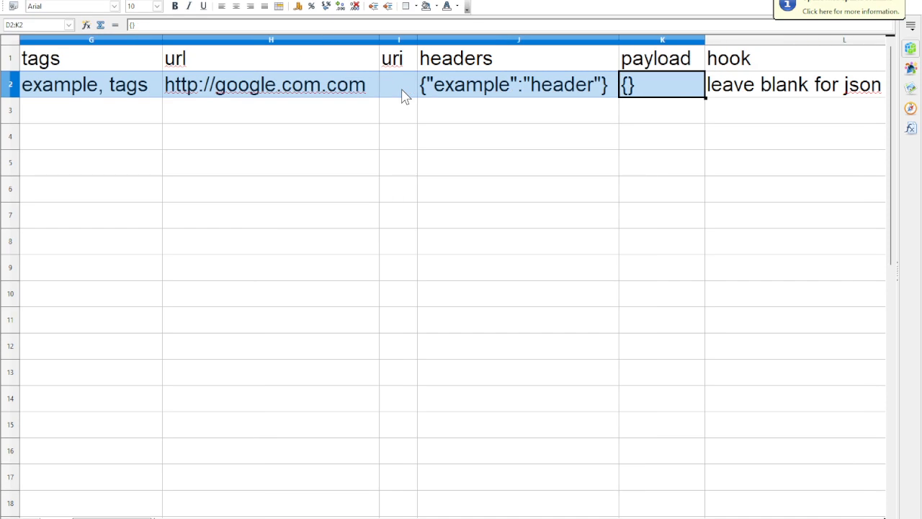
{"action": "key", "text": "shift+Right"}
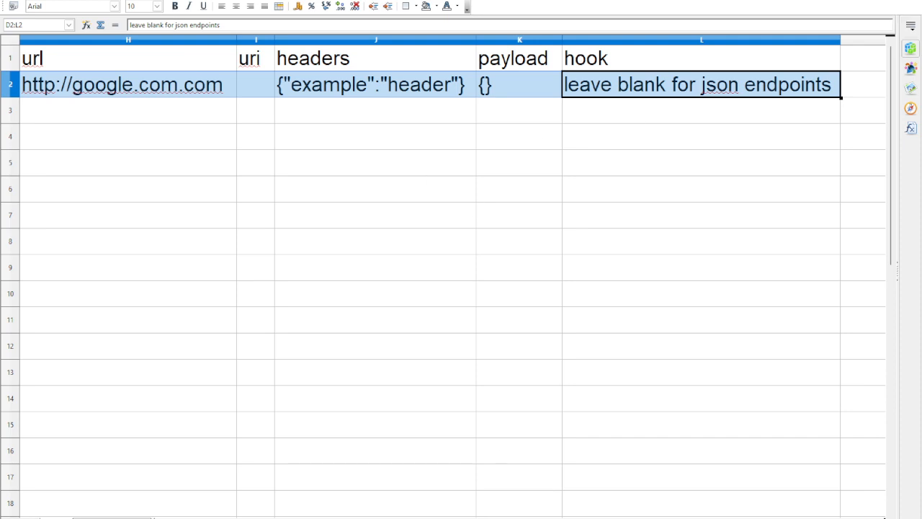
{"action": "left_click_drag", "start_coordinate": [461, 517], "coordinate": [107, 516]}
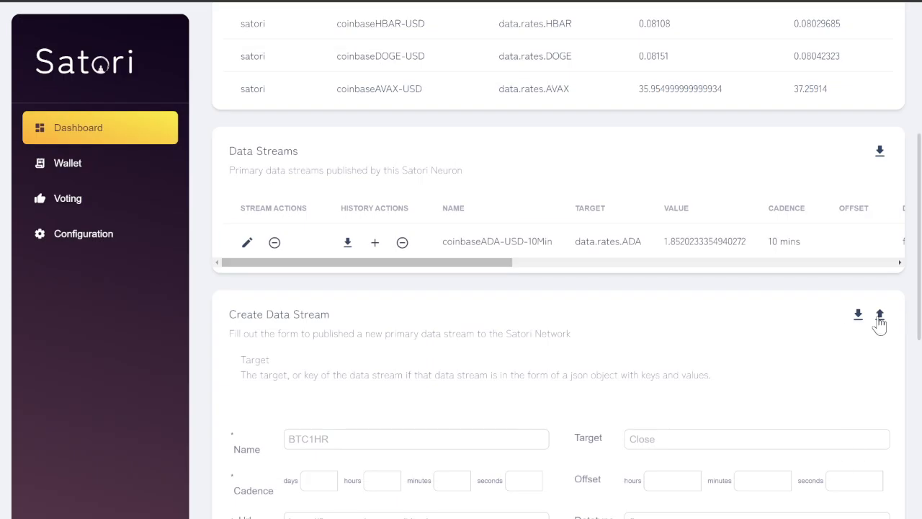
Start a data stream CSV upload and open satori_datastream_form.csv from the file chooser as a spreadsheet with the default import settings.
{"action": "left_click", "coordinate": [879, 316]}
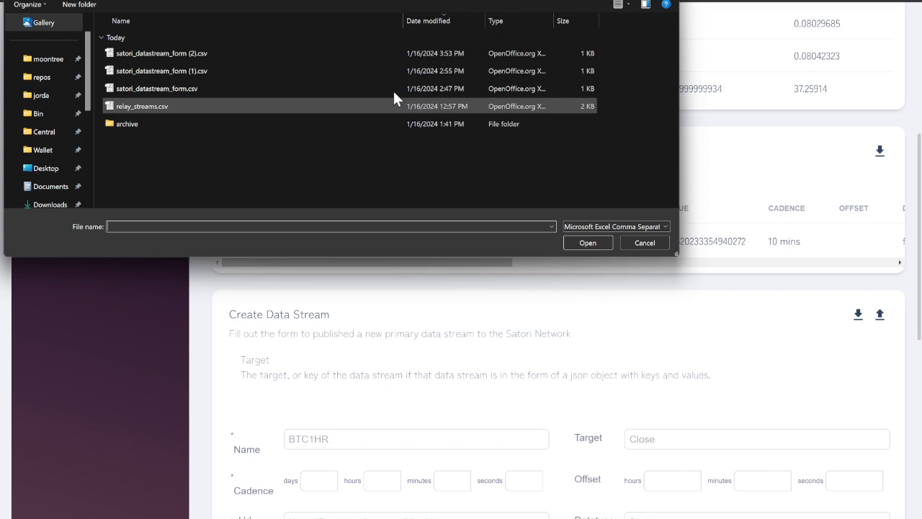
{"action": "left_click", "coordinate": [160, 88]}
{"action": "right_click", "coordinate": [160, 89]}
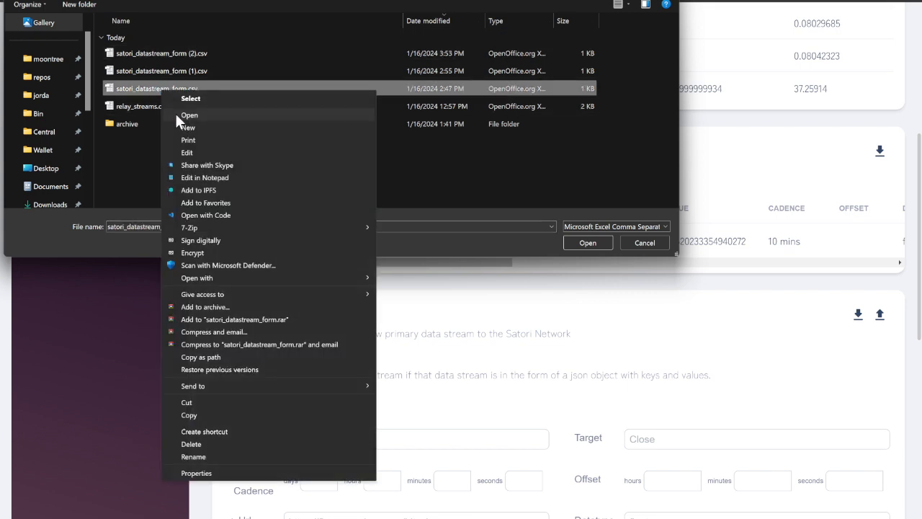
{"action": "left_click", "coordinate": [175, 113]}
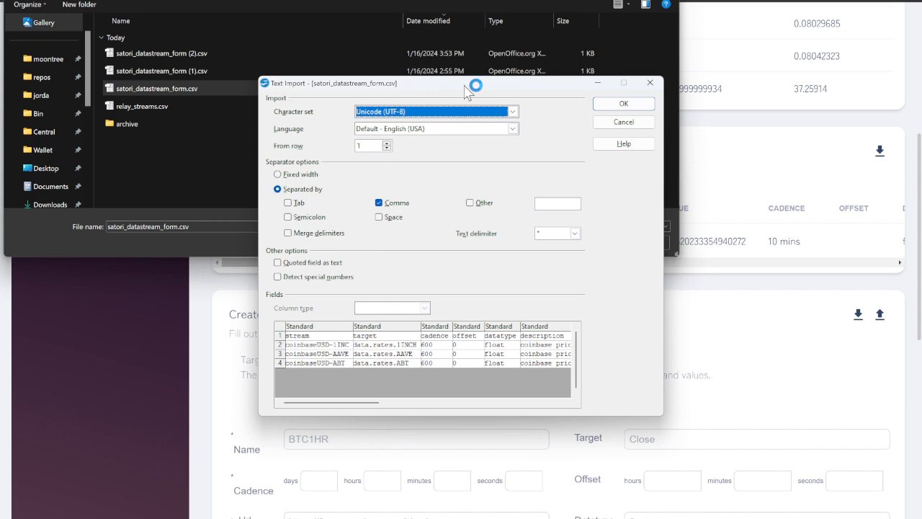
{"action": "left_click", "coordinate": [641, 106]}
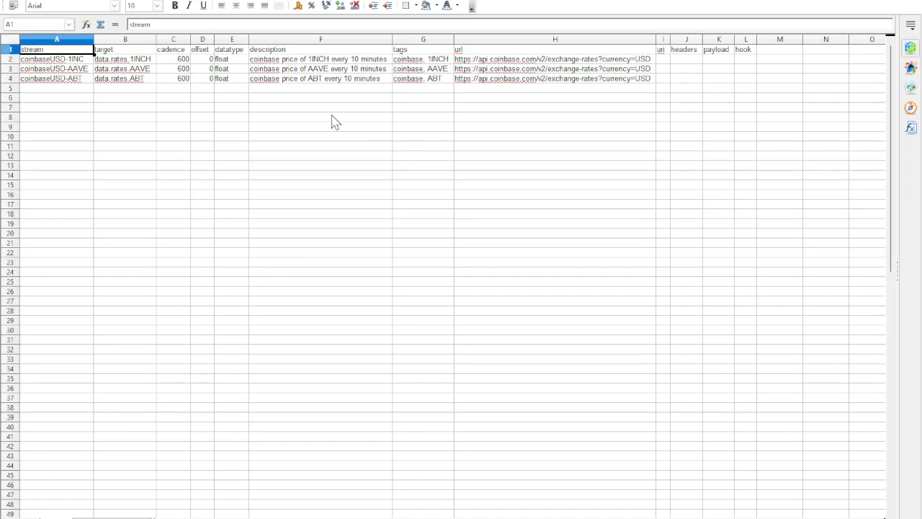
Correct the stream name in cell A2 to coinbaseUSD-1INCH.
{"action": "scroll", "coordinate": [294, 142], "scroll_direction": "up", "scroll_amount": 8}
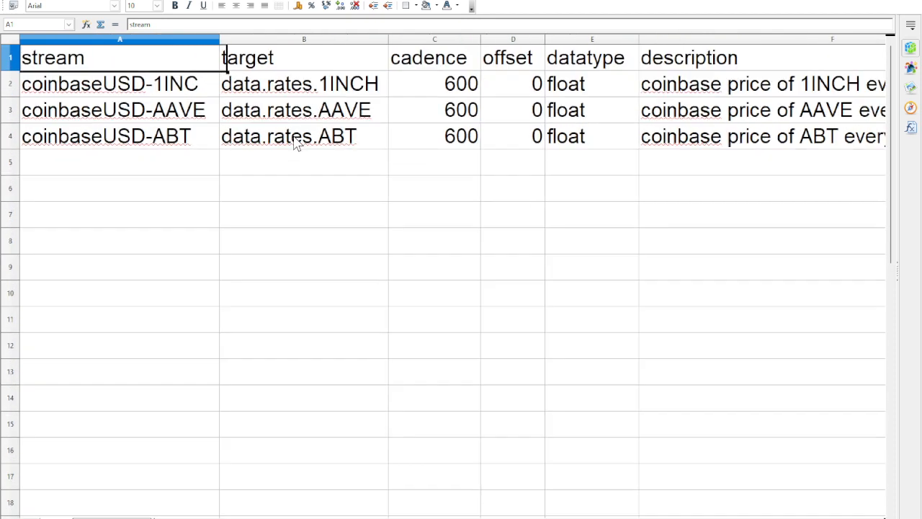
{"action": "left_click", "coordinate": [186, 108]}
{"action": "left_click", "coordinate": [206, 154]}
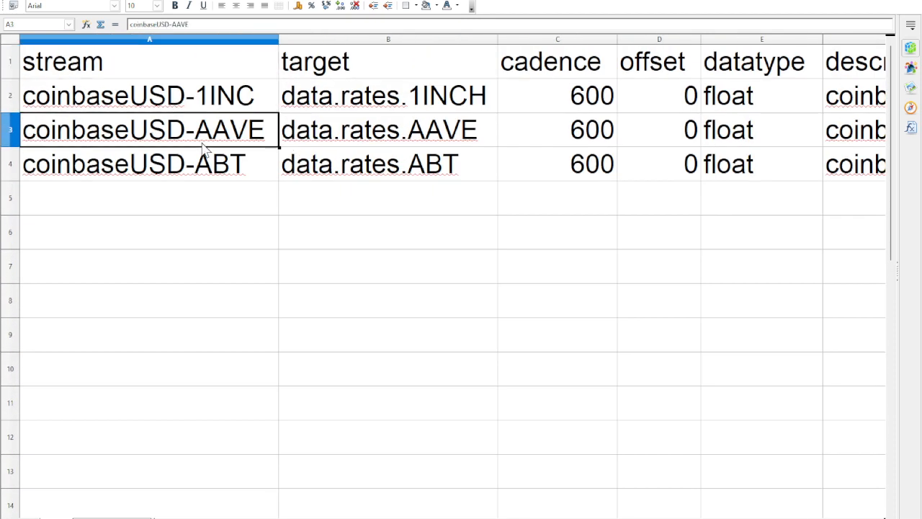
{"action": "left_click", "coordinate": [213, 108]}
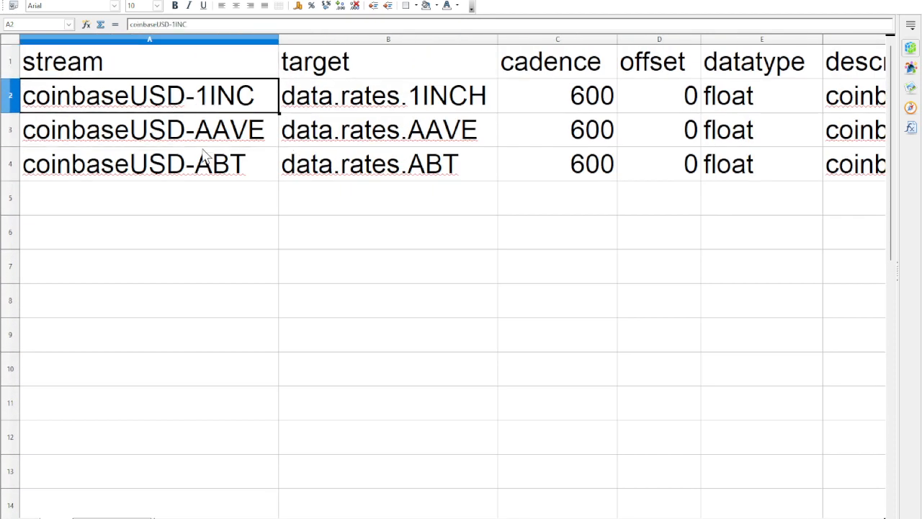
{"action": "left_click", "coordinate": [485, 96]}
{"action": "left_click", "coordinate": [217, 95]}
{"action": "left_click", "coordinate": [223, 24]}
{"action": "type", "text": "H"}
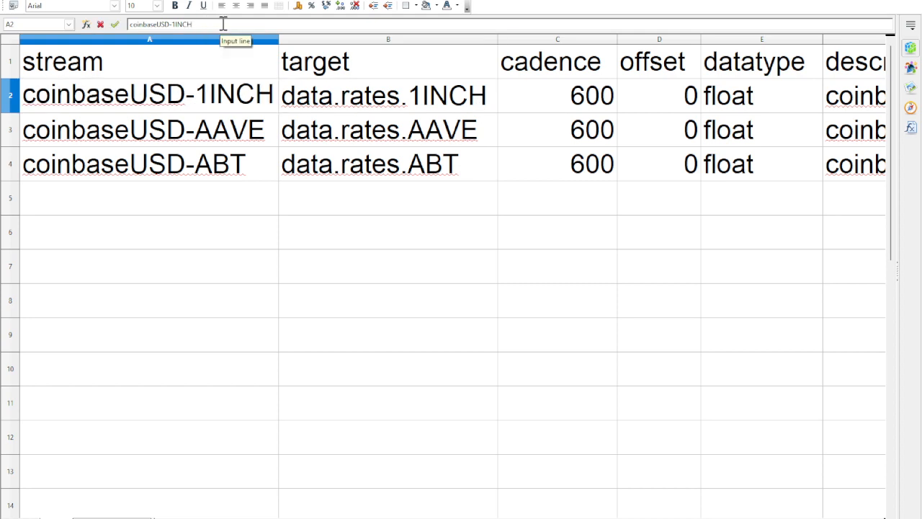
{"action": "left_click", "coordinate": [229, 232]}
Examine the target path data.rates.1INCH in B2, cancel the upload file chooser, and trace the same keys in the exchange rates JSON.
{"action": "left_click", "coordinate": [323, 101]}
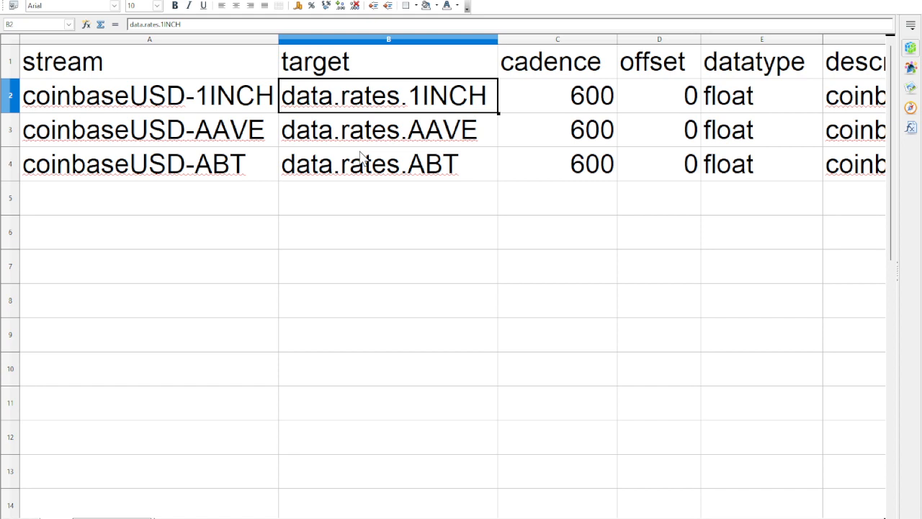
{"action": "double_click", "coordinate": [311, 101]}
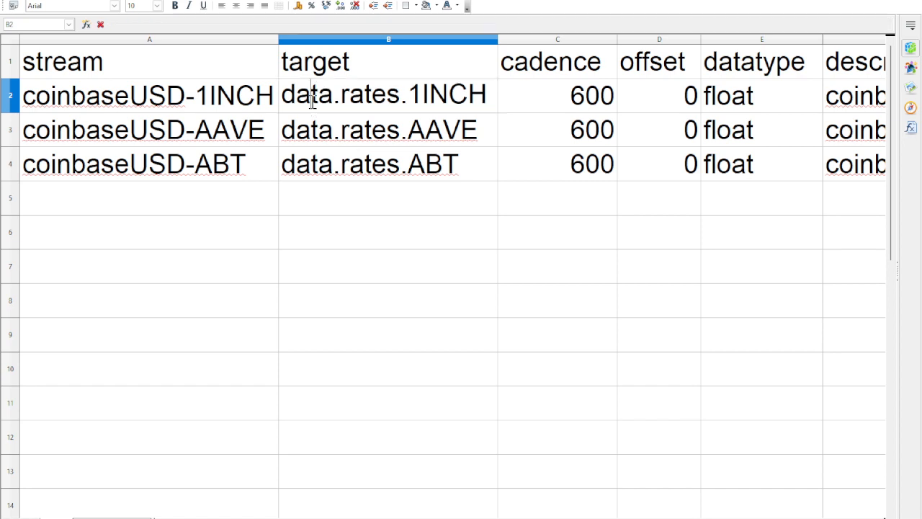
{"action": "double_click", "coordinate": [375, 101]}
{"action": "double_click", "coordinate": [432, 101]}
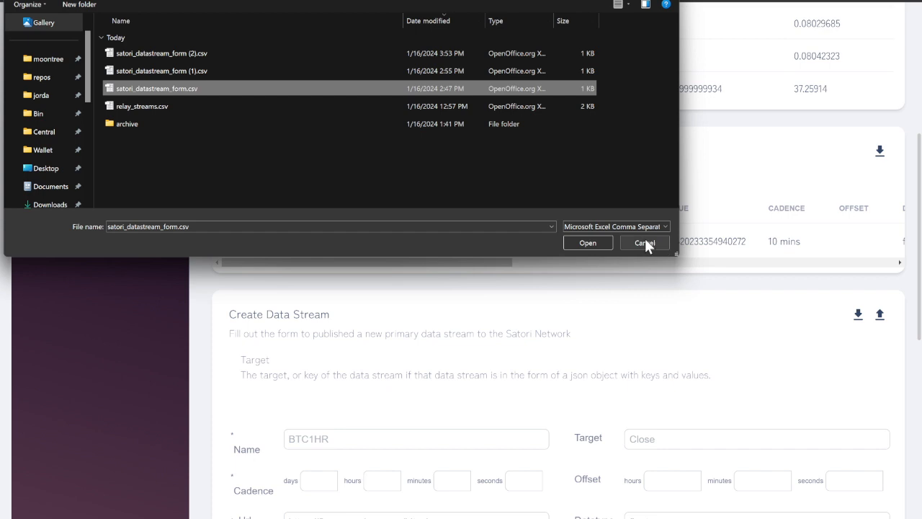
{"action": "left_click", "coordinate": [643, 243]}
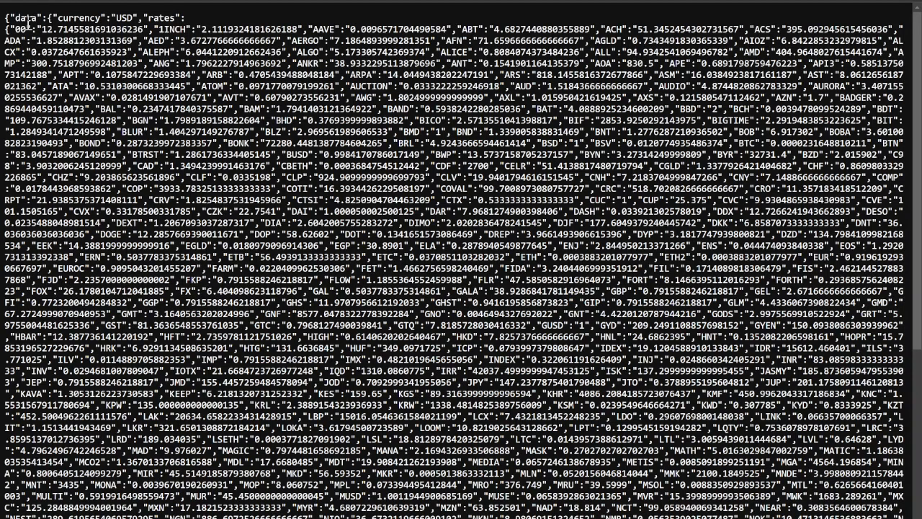
{"action": "double_click", "coordinate": [33, 20]}
{"action": "double_click", "coordinate": [162, 17]}
{"action": "double_click", "coordinate": [175, 30]}
{"action": "left_click_drag", "start_coordinate": [301, 30], "coordinate": [196, 28]}
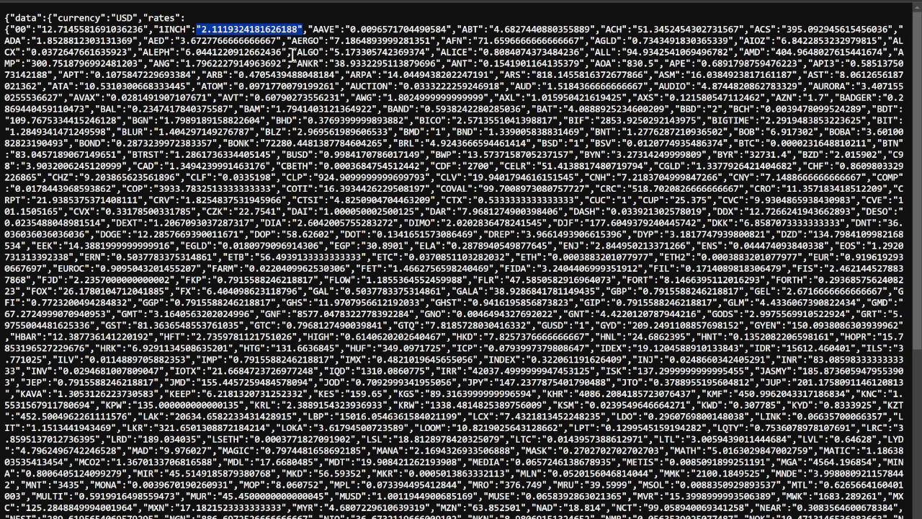
Return to the spreadsheet and review the cadence, description and url entries of the three Coinbase streams.
{"action": "key", "text": "alt+Tab"}
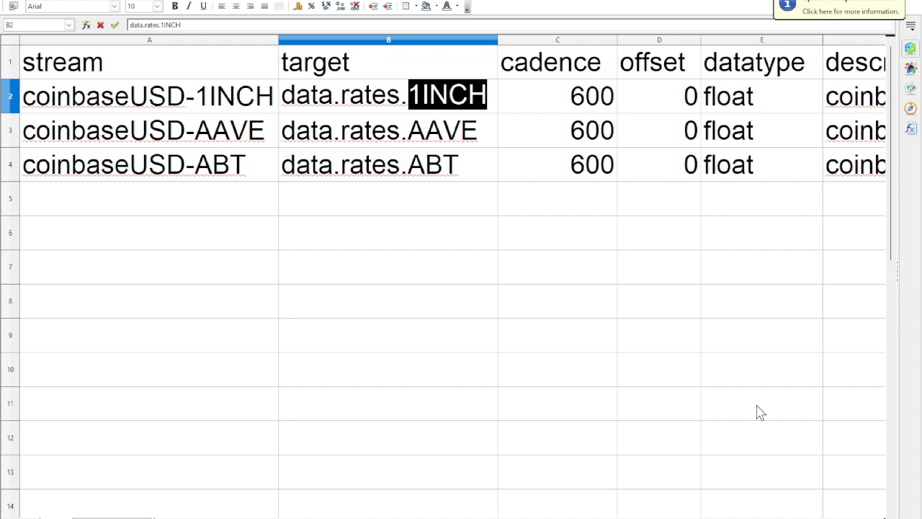
{"action": "left_click_drag", "start_coordinate": [546, 108], "coordinate": [545, 173]}
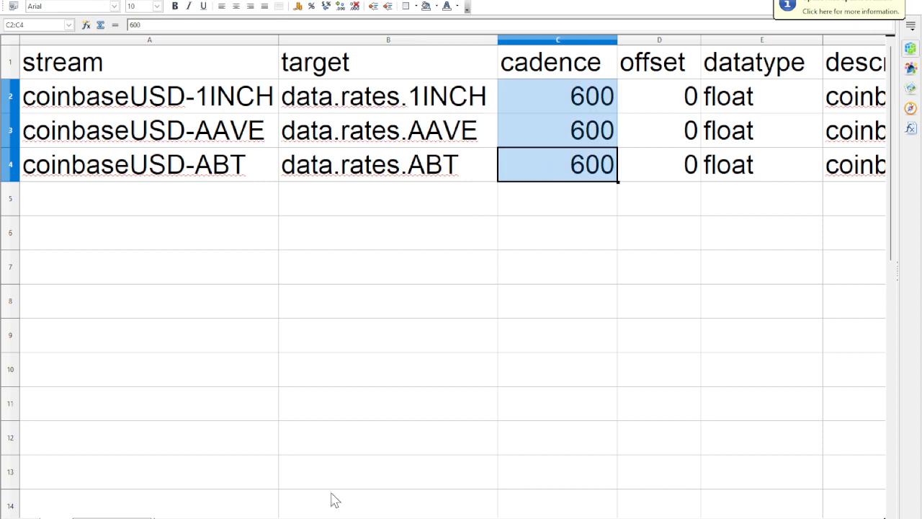
{"action": "left_click_drag", "start_coordinate": [328, 518], "coordinate": [361, 518]}
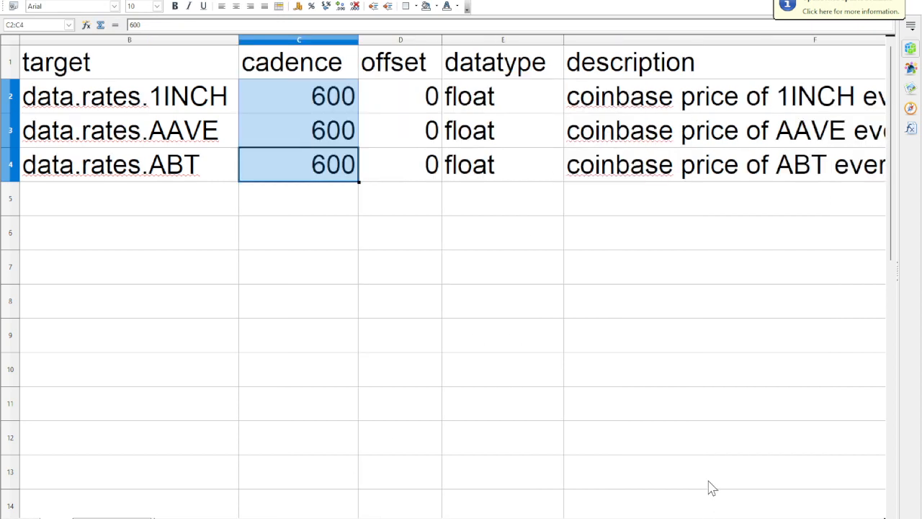
{"action": "left_click_drag", "start_coordinate": [361, 518], "coordinate": [431, 517]}
{"action": "left_click", "coordinate": [409, 97]}
{"action": "left_click_drag", "start_coordinate": [409, 97], "coordinate": [412, 180]}
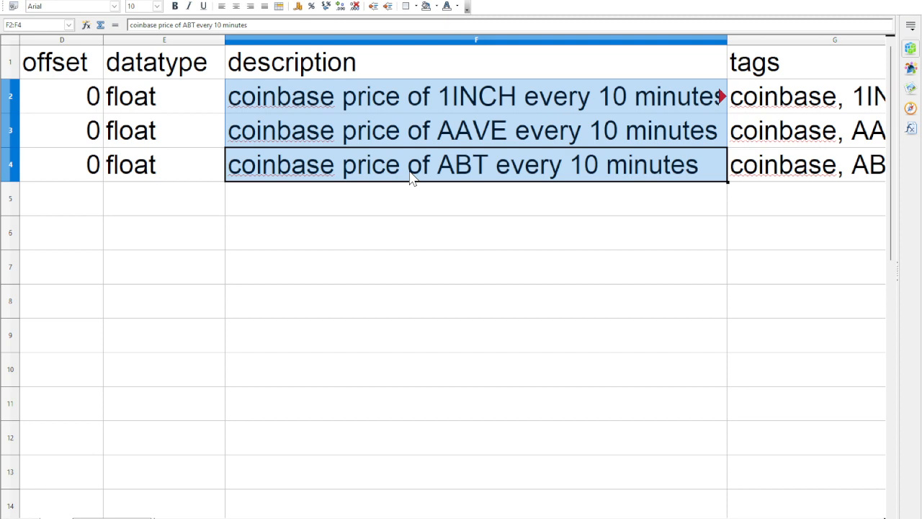
{"action": "left_click_drag", "start_coordinate": [382, 518], "coordinate": [504, 518]}
{"action": "left_click_drag", "start_coordinate": [307, 106], "coordinate": [303, 173]}
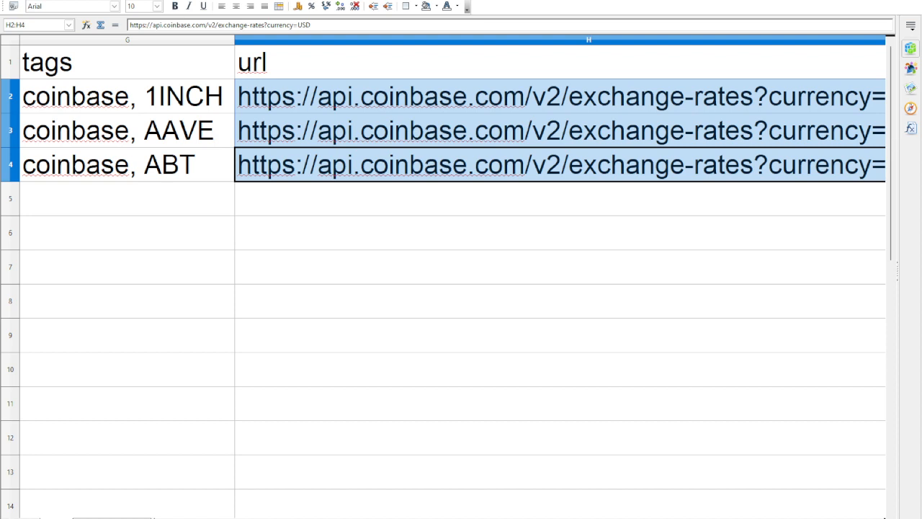
Review the full url entries, the target paths, and the blank uri, headers, payload and hook cells for the three Coinbase streams.
{"action": "left_click_drag", "start_coordinate": [517, 518], "coordinate": [553, 518]}
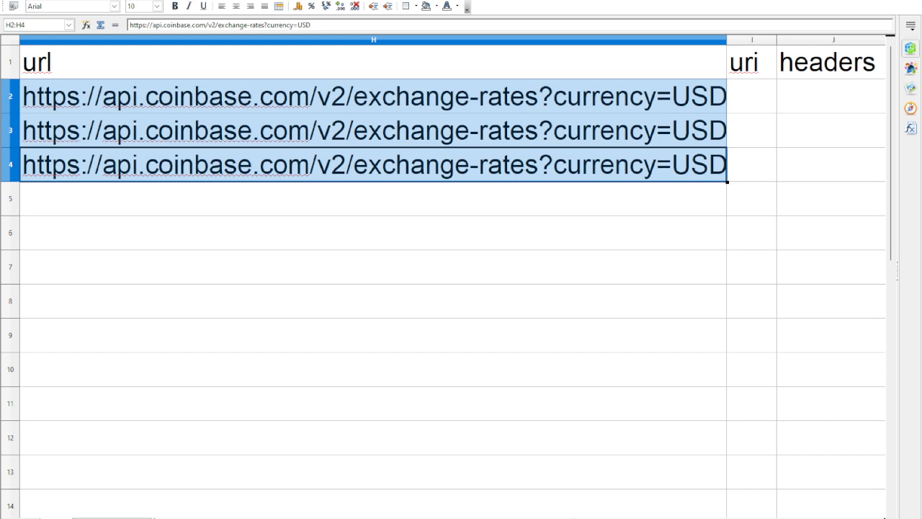
{"action": "left_click_drag", "start_coordinate": [375, 515], "coordinate": [197, 505]}
{"action": "left_click_drag", "start_coordinate": [420, 99], "coordinate": [418, 199]}
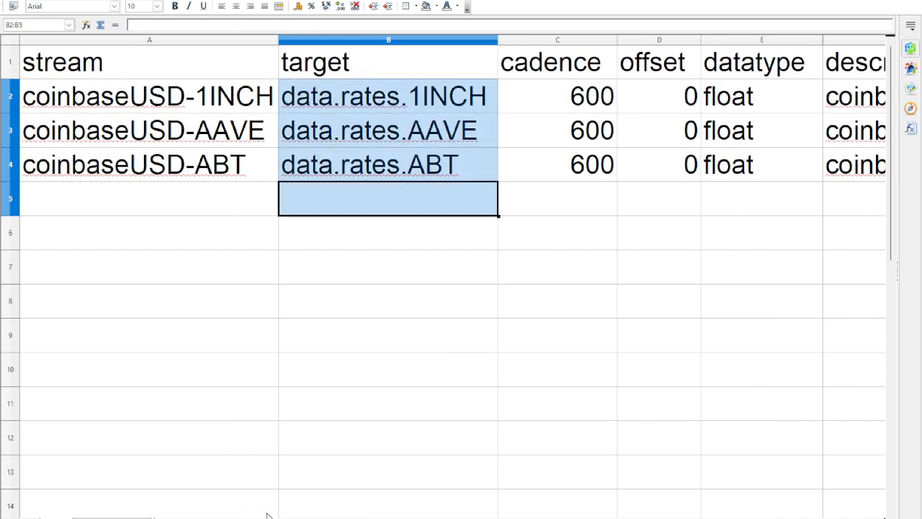
{"action": "left_click_drag", "start_coordinate": [115, 516], "coordinate": [607, 516]}
{"action": "left_click_drag", "start_coordinate": [61, 97], "coordinate": [342, 186]}
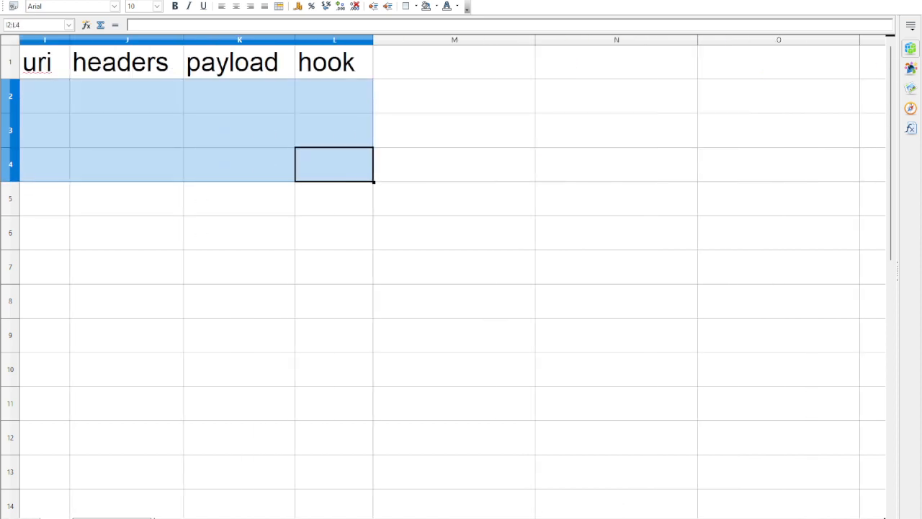
{"action": "left_click_drag", "start_coordinate": [350, 103], "coordinate": [353, 175]}
{"action": "left_click_drag", "start_coordinate": [353, 108], "coordinate": [361, 166]}
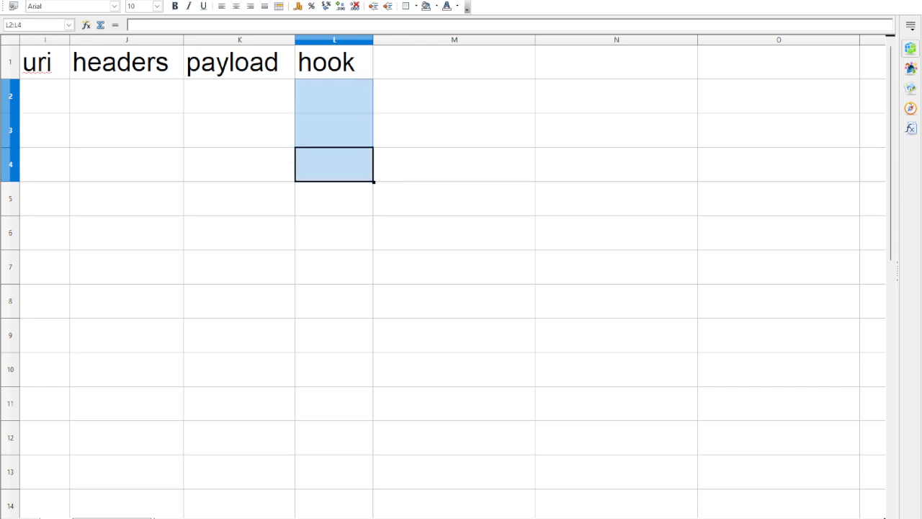
{"action": "left_click_drag", "start_coordinate": [432, 518], "coordinate": [298, 518]}
{"action": "left_click_drag", "start_coordinate": [369, 105], "coordinate": [373, 167]}
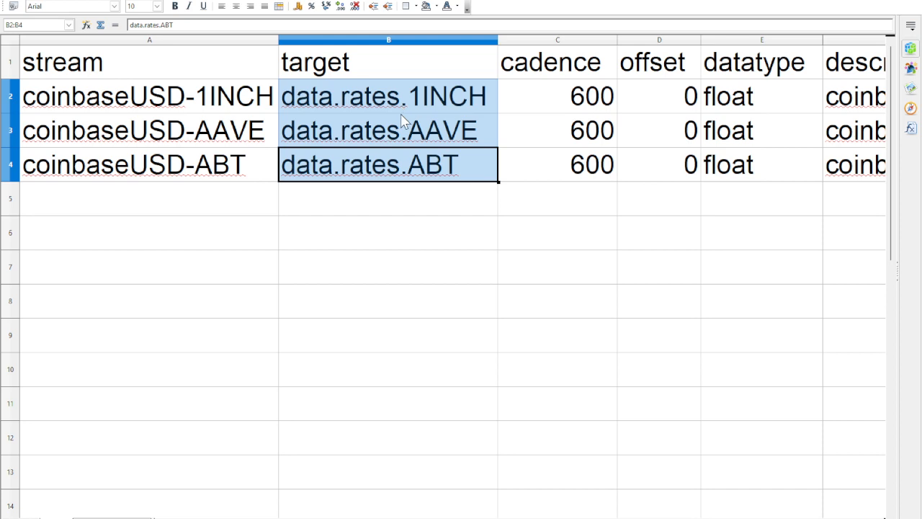
{"action": "mouse_move", "coordinate": [288, 518]}
{"action": "left_mouse_down"}
{"action": "mouse_move", "coordinate": [358, 518]}
{"action": "mouse_move", "coordinate": [303, 515]}
{"action": "left_mouse_up"}
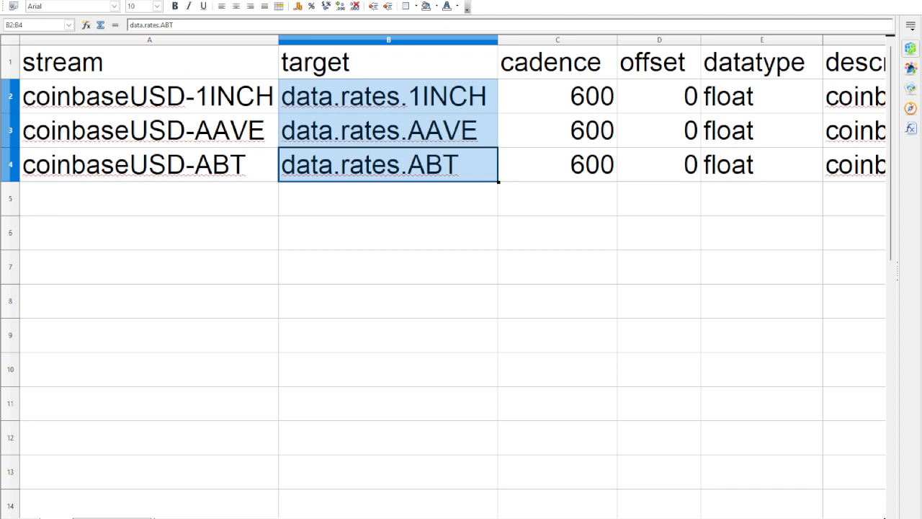
Close the spreadsheet with its changes saved, and upload satori_datastream_form.csv to create the data streams.
{"action": "key", "text": "alt+F4"}
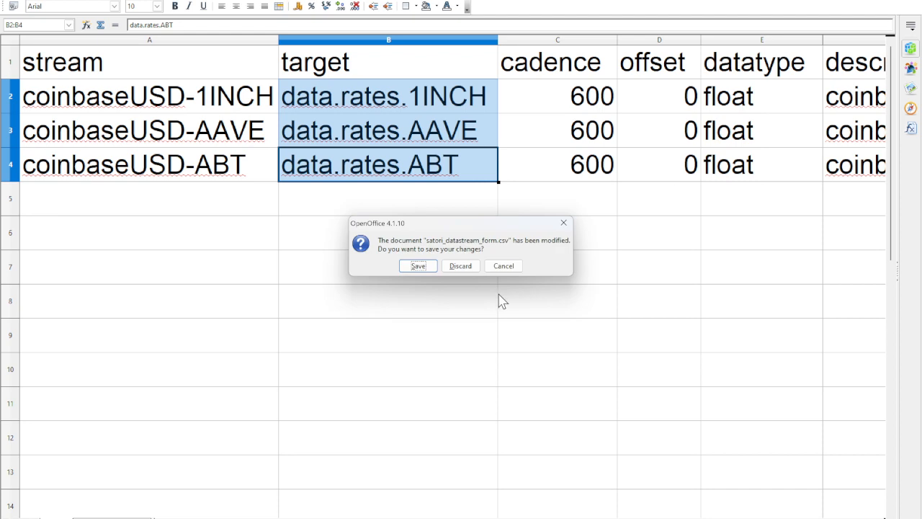
{"action": "left_click", "coordinate": [419, 266]}
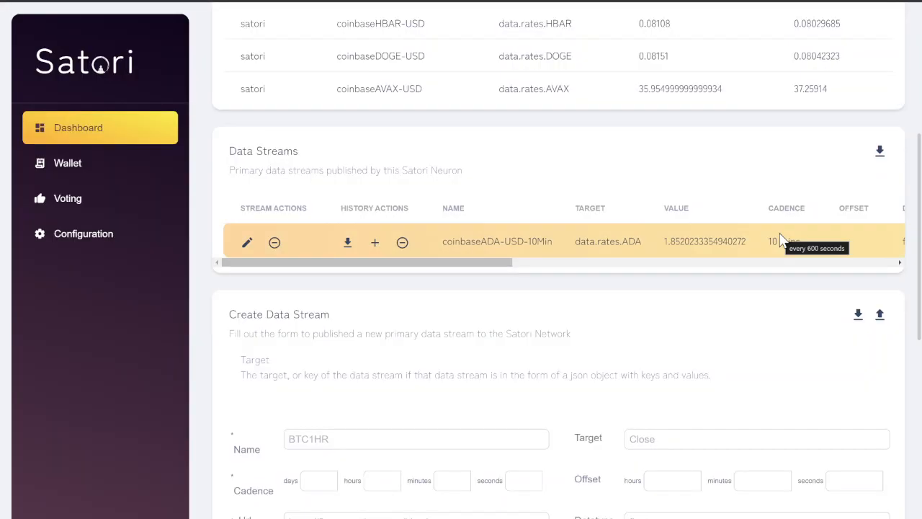
{"action": "left_click", "coordinate": [881, 318]}
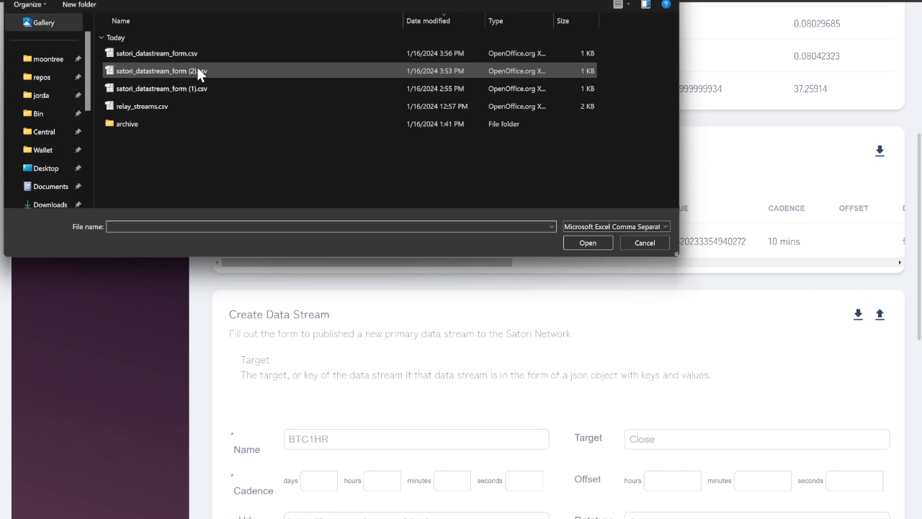
{"action": "left_click", "coordinate": [200, 54]}
{"action": "left_click", "coordinate": [592, 244]}
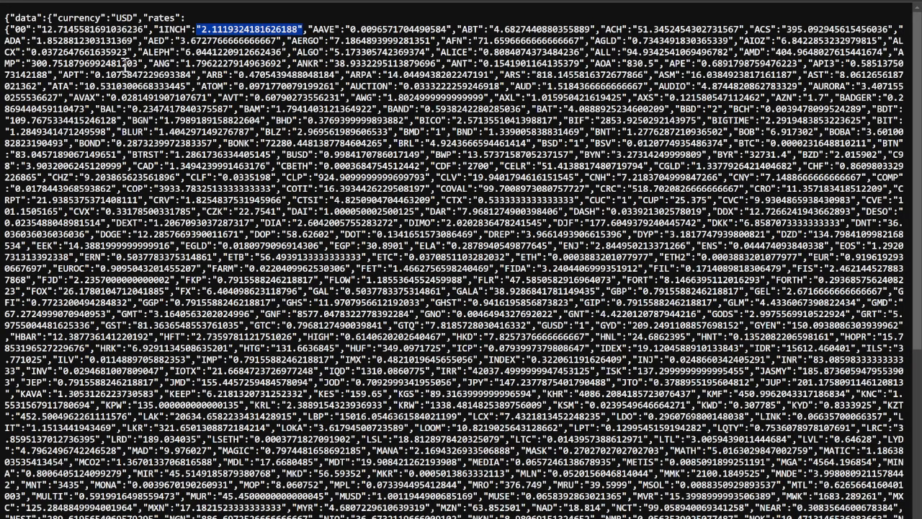
Examine the full list of currency rates in the exchange rates JSON, including the value stored under the GHS key.
{"action": "left_click_drag", "start_coordinate": [4, 29], "coordinate": [374, 495]}
{"action": "scroll", "coordinate": [376, 442], "scroll_direction": "down", "scroll_amount": 4}
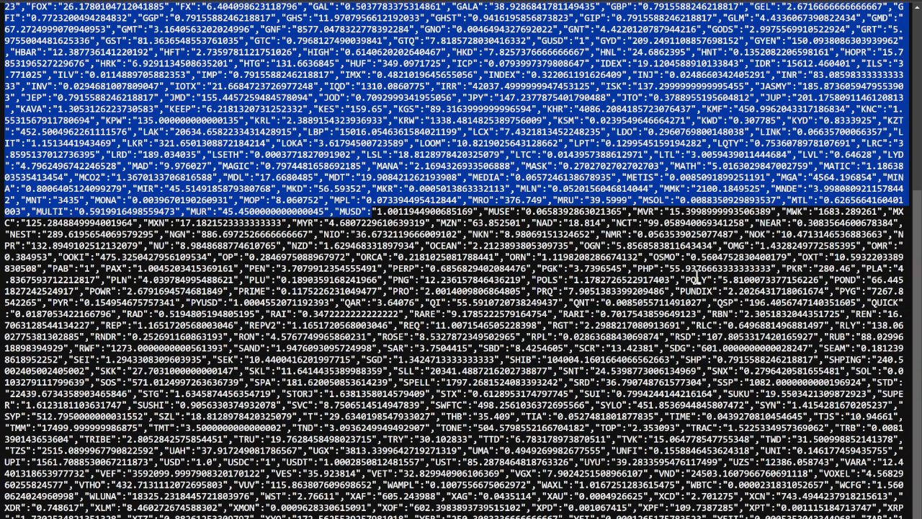
{"action": "scroll", "coordinate": [719, 289], "scroll_direction": "down", "scroll_amount": 1}
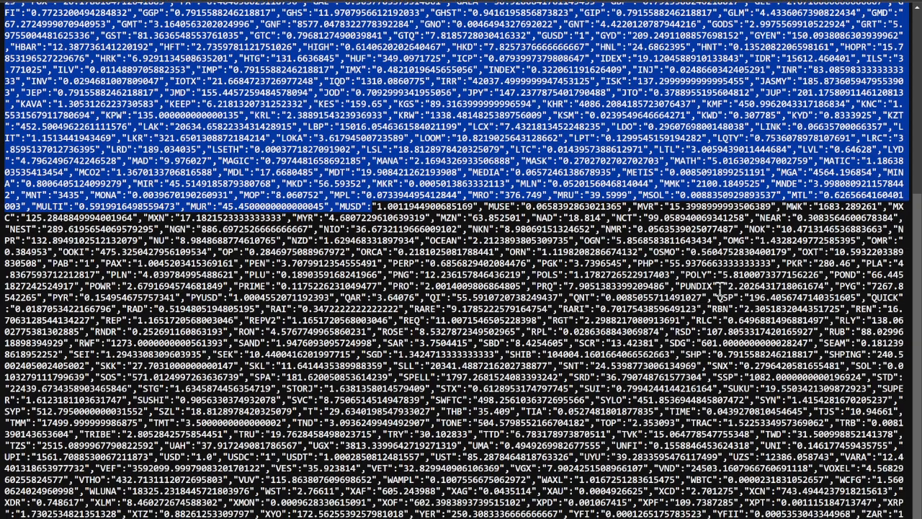
{"action": "left_click_drag", "start_coordinate": [837, 516], "coordinate": [18, 28]}
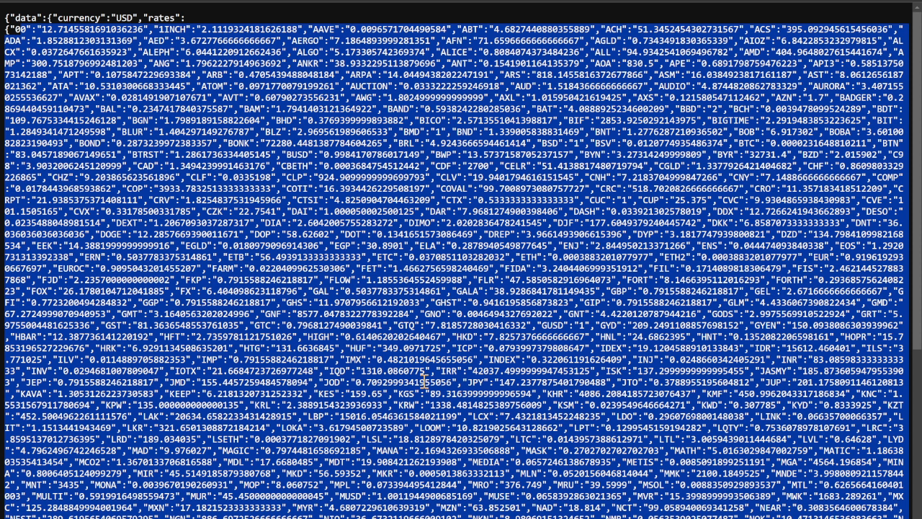
{"action": "double_click", "coordinate": [398, 302]}
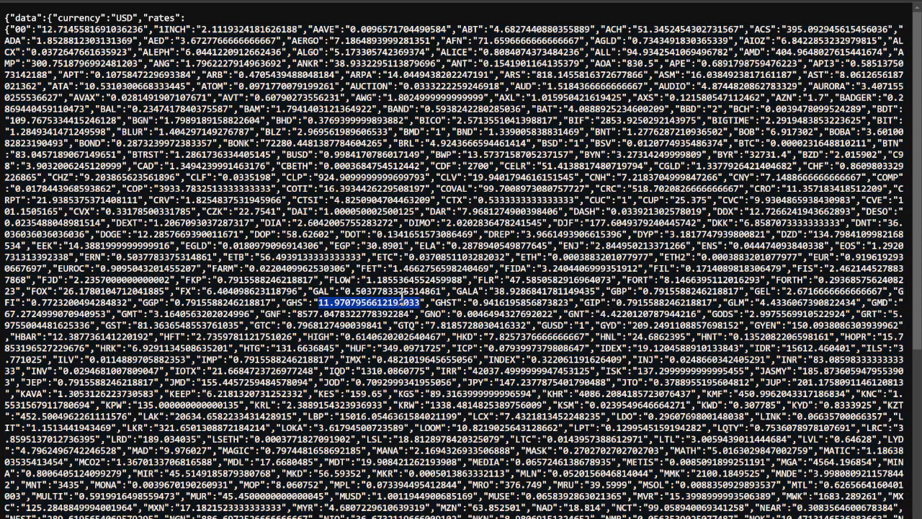
{"action": "left_click", "coordinate": [321, 305]}
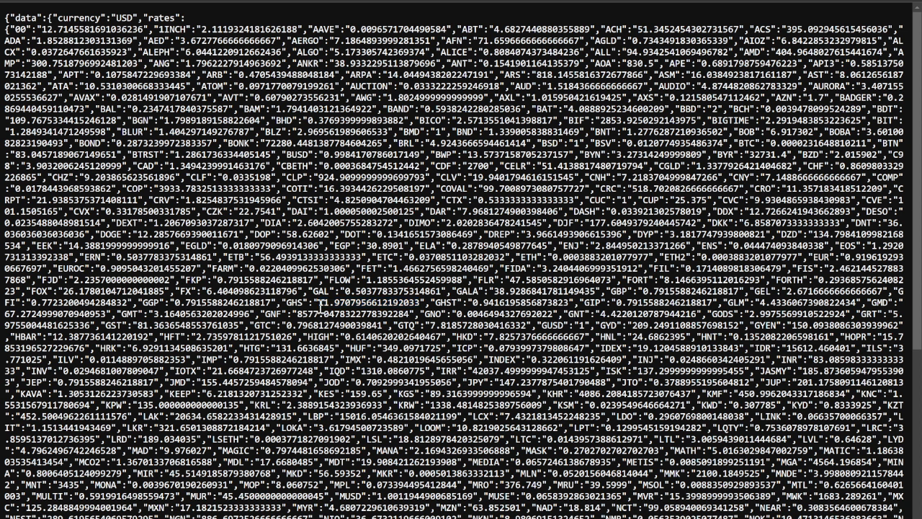
{"action": "left_click_drag", "start_coordinate": [321, 306], "coordinate": [425, 304]}
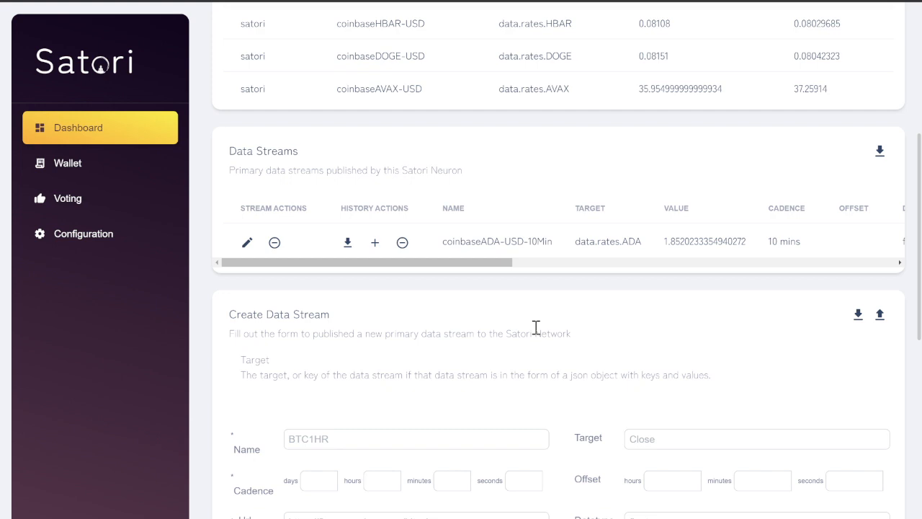
Reload the Satori dashboard and check the name, target, value and cadence of the 1INCH, AAVE and ABT streams under Data Streams.
{"action": "scroll", "coordinate": [536, 328], "scroll_direction": "up", "scroll_amount": 5}
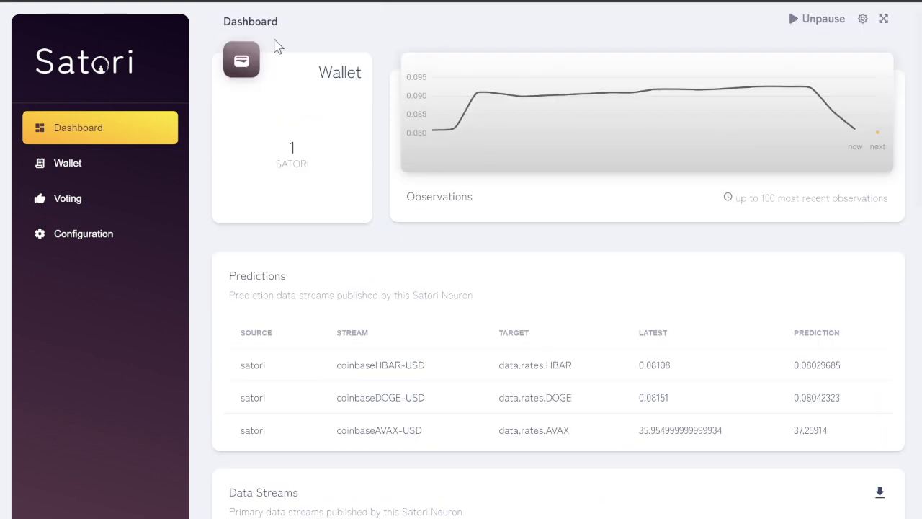
{"action": "scroll", "coordinate": [433, 253], "scroll_direction": "down", "scroll_amount": 4}
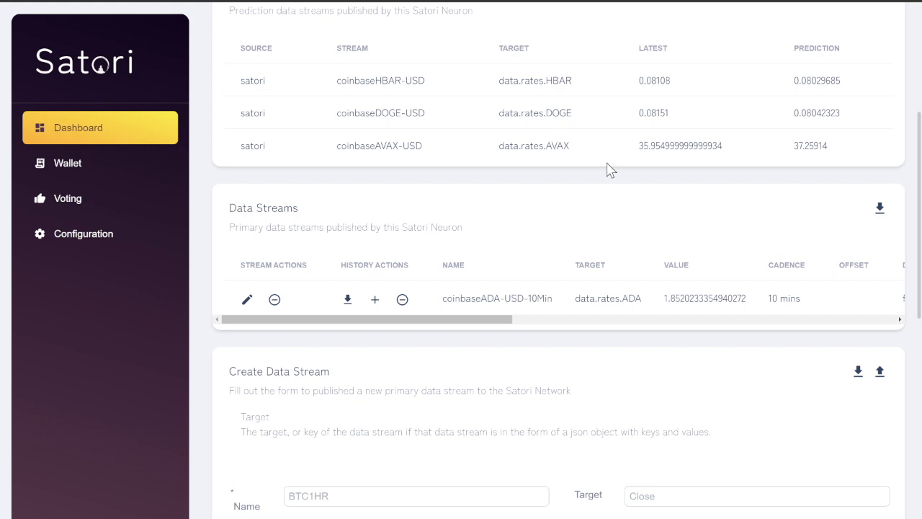
{"action": "key", "text": "F5"}
{"action": "scroll", "coordinate": [526, 195], "scroll_direction": "down", "scroll_amount": 4}
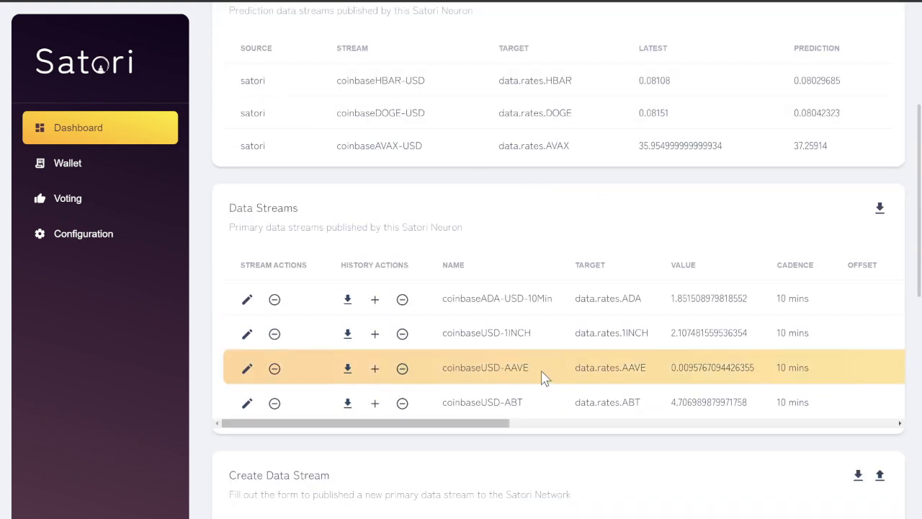
{"action": "left_click_drag", "start_coordinate": [455, 299], "coordinate": [803, 299]}
{"action": "scroll", "coordinate": [534, 451], "scroll_direction": "down", "scroll_amount": 3}
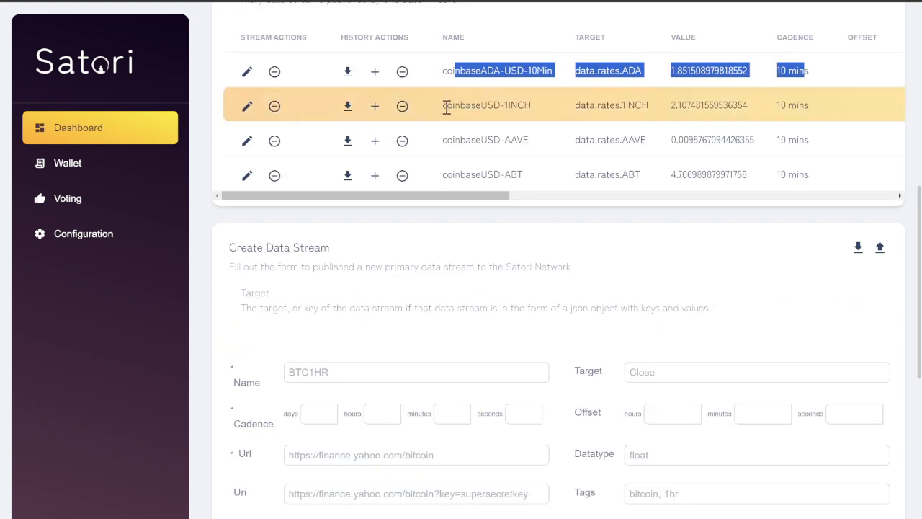
{"action": "left_click_drag", "start_coordinate": [447, 106], "coordinate": [823, 183]}
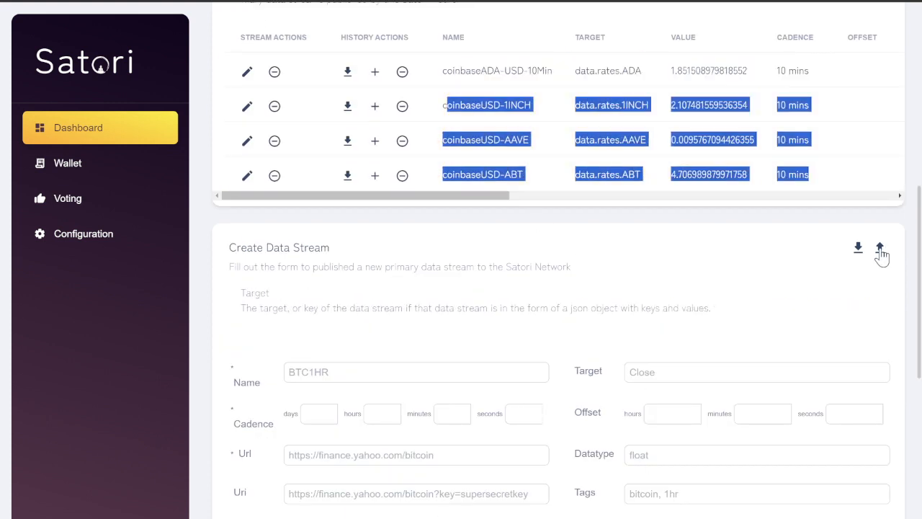